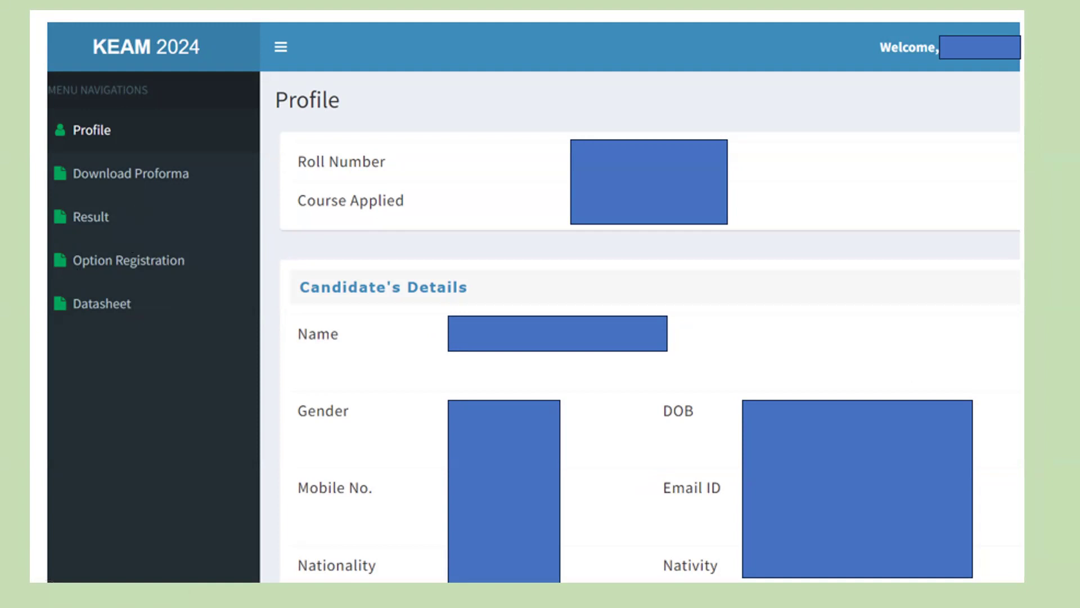
# Step: Ink-mark the Option Registration entry, then move on to the 5000 fee payment-mode table slide
pyautogui.moveTo(187, 264); pyautogui.dragTo(301, 134)
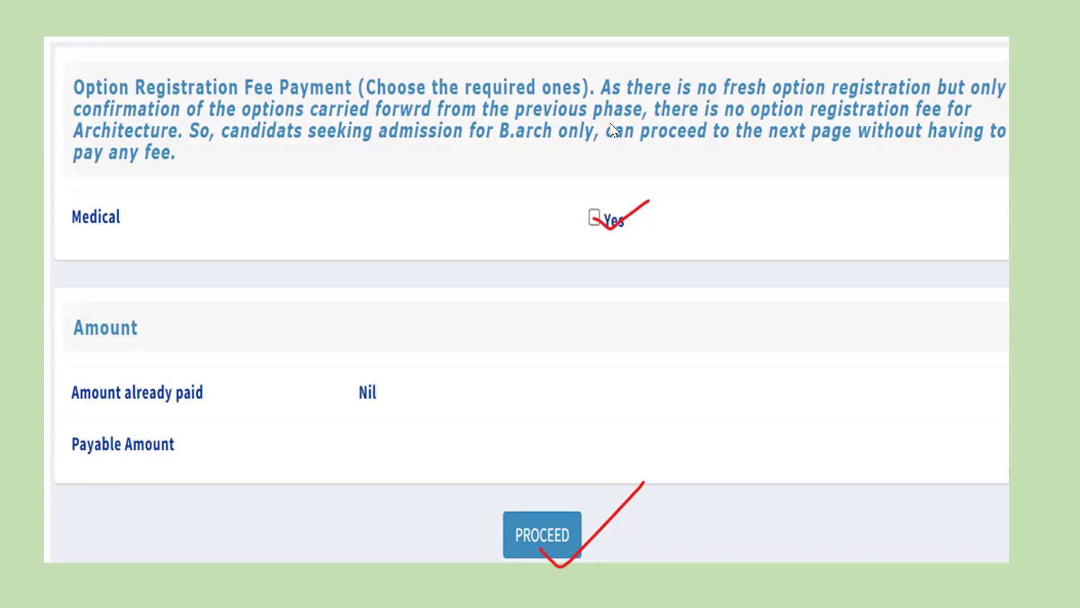
pyautogui.click(531, 344)
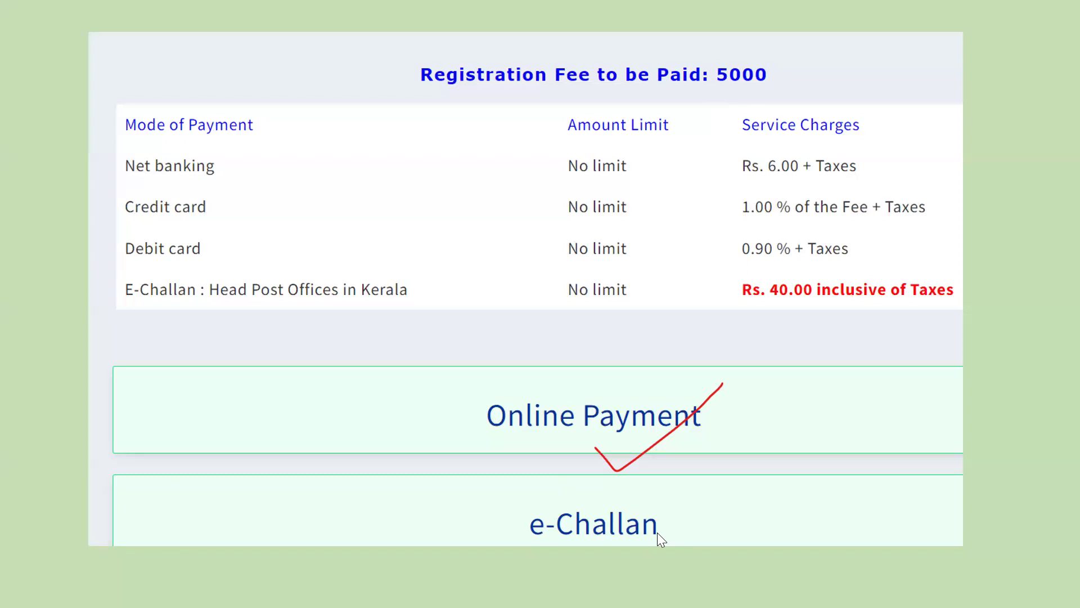
# Step: Move through the Online Payment and Internet Banking slides to the KEAM 2024 menu slide
pyautogui.click(399, 301)
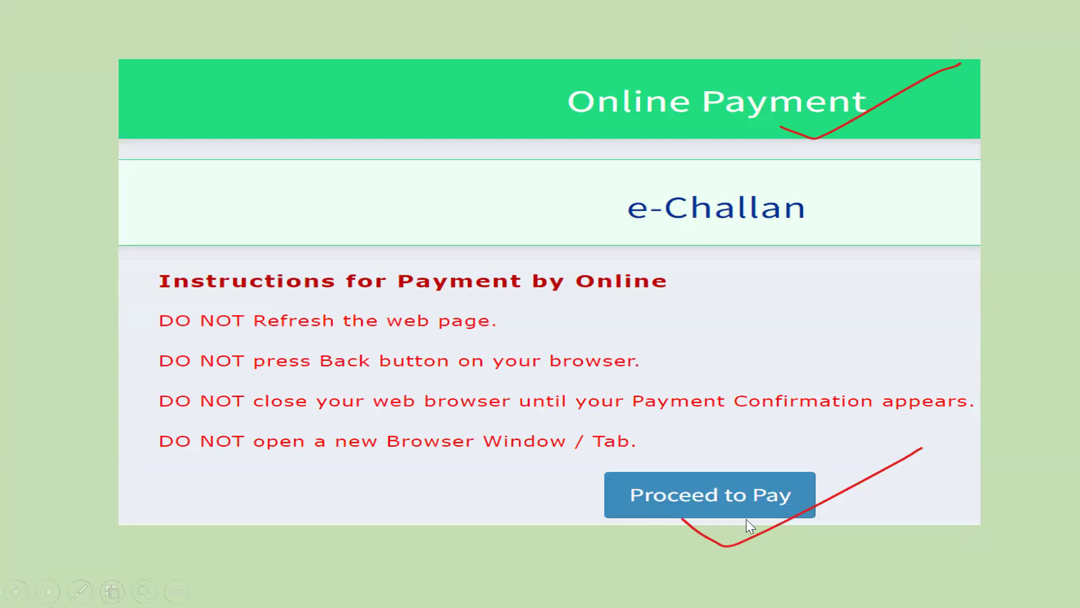
pyautogui.click(484, 471)
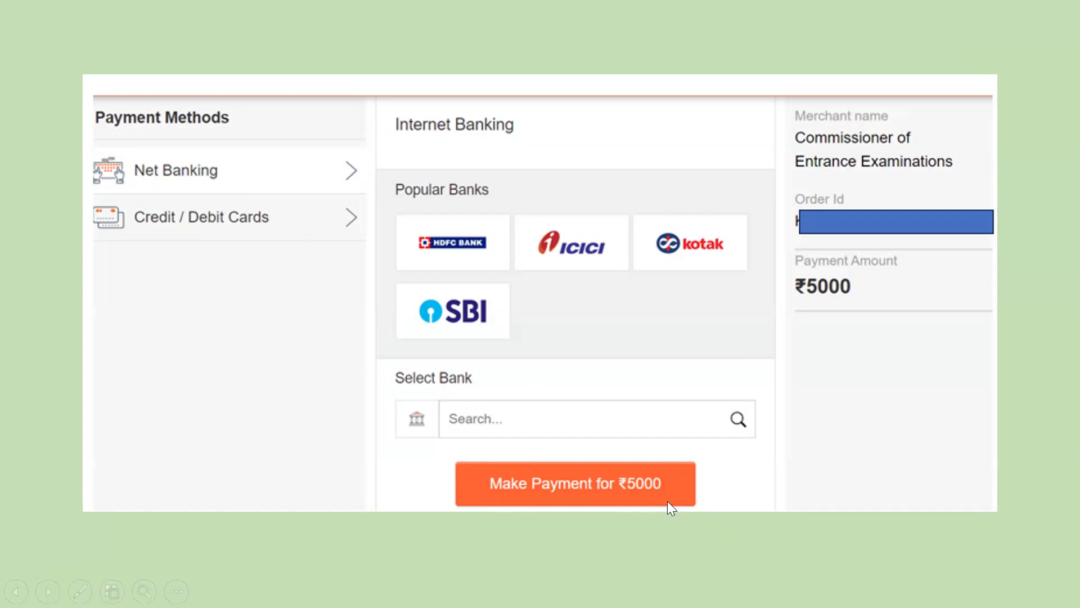
pyautogui.click(306, 422)
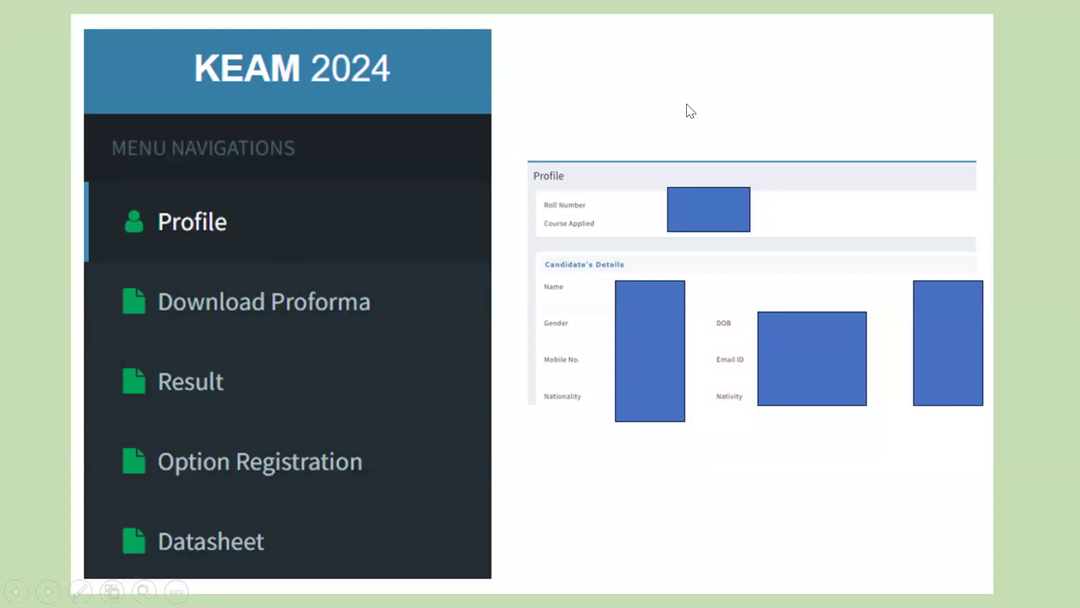
# Step: Move past Online Option Confirmation to the filter slide showing 27 available and 29 selected
pyautogui.click(388, 460)
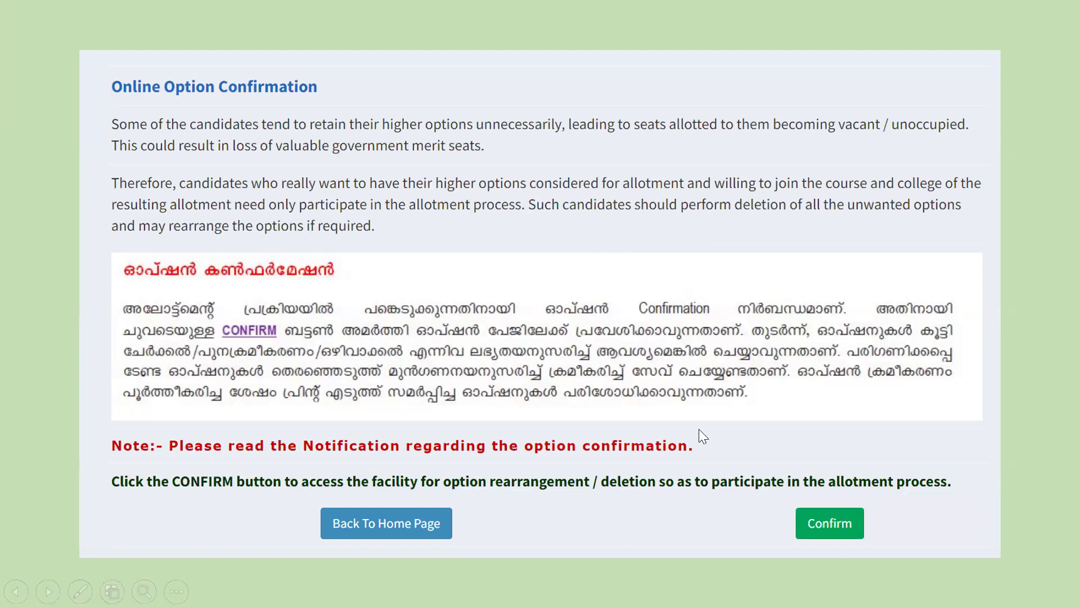
pyautogui.click(578, 284)
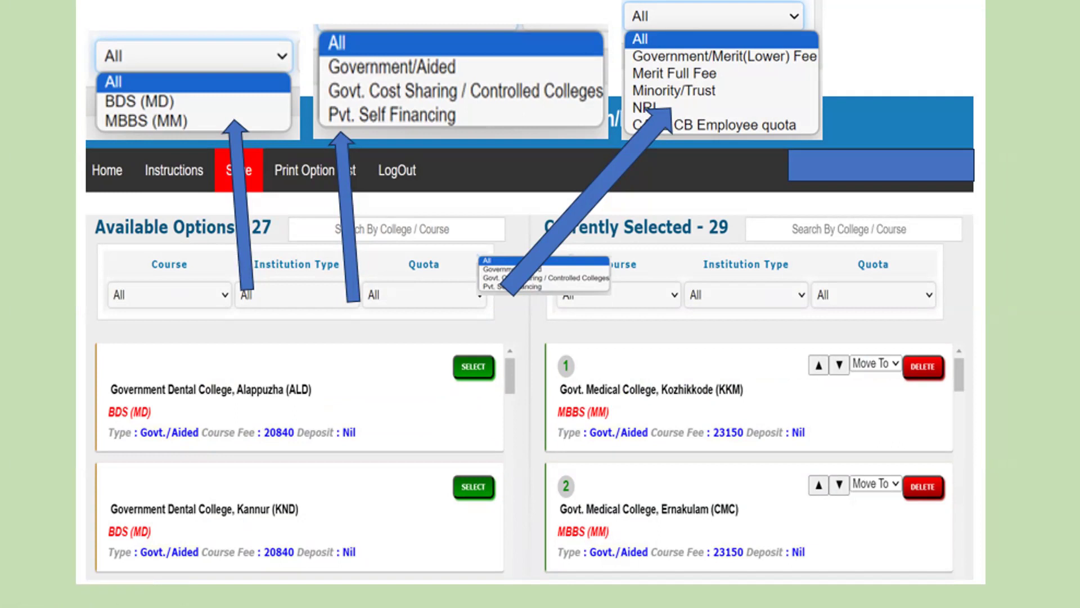
# Step: With the red pen, tick the Course filter and All entry, then bracket and circle the institution types
pyautogui.hotkey('ctrl', 'p')
pyautogui.click(243, 312)
pyautogui.moveTo(209, 309); pyautogui.dragTo(233, 271)
pyautogui.moveTo(130, 82); pyautogui.dragTo(189, 44)
pyautogui.moveTo(562, 63); pyautogui.dragTo(570, 94)
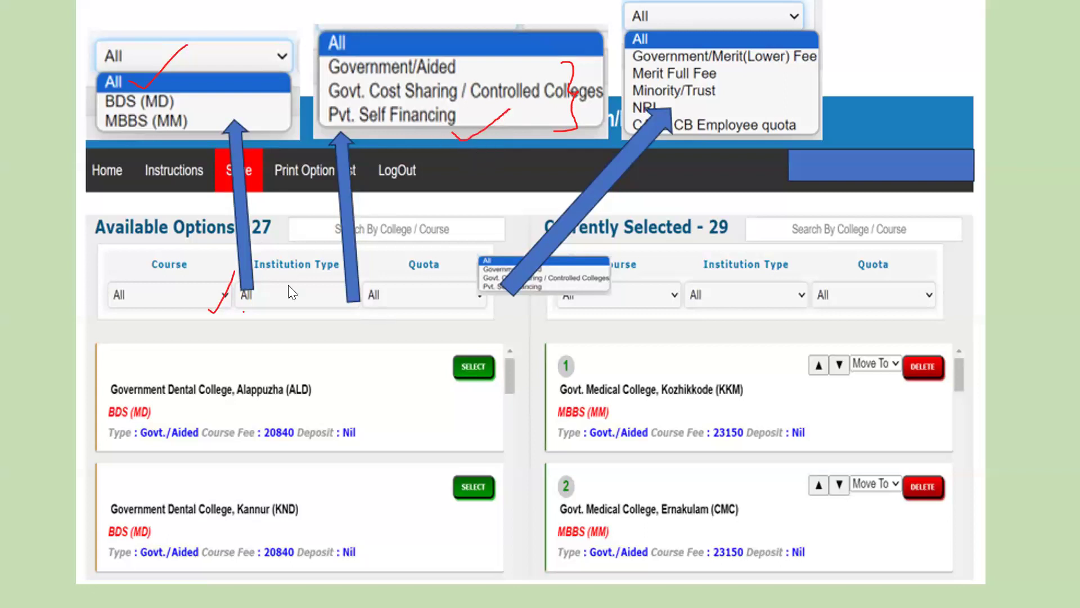
pyautogui.moveTo(327, 9)
pyautogui.mouseDown()
pyautogui.moveTo(305, 41)
pyautogui.moveTo(343, 8)
pyautogui.moveTo(349, 61)
pyautogui.mouseUp()
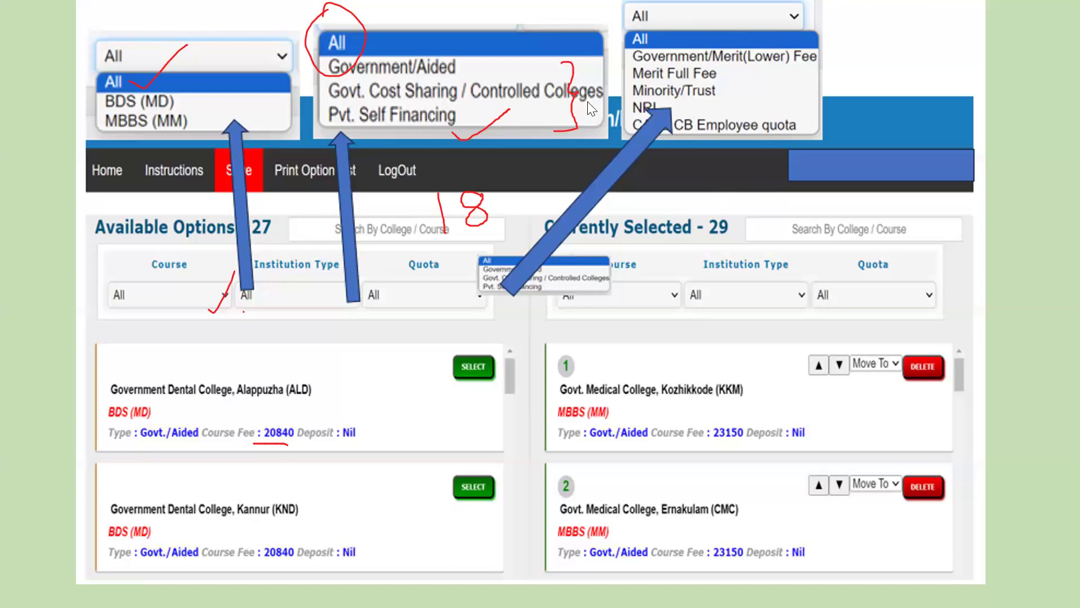
# Step: Erase all previous ink and tick the MBBS (MM) course entry in red
pyautogui.press('e')
pyautogui.hotkey('ctrl', 'p')
pyautogui.moveTo(186, 135); pyautogui.dragTo(239, 95)
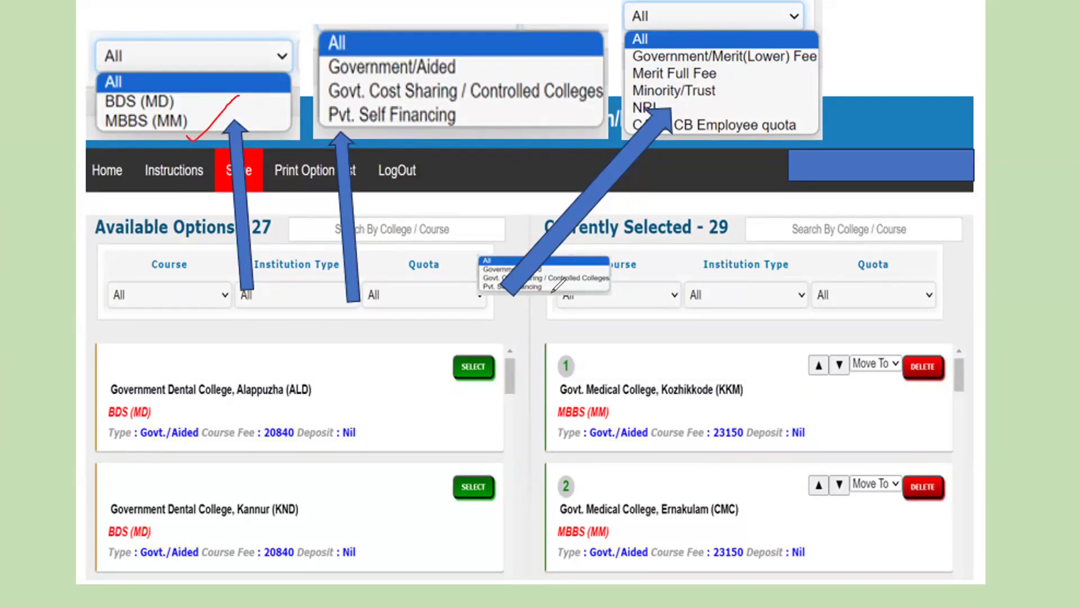
pyautogui.hotkey('ctrl', 'a')
# Step: Circle the two dental college options and the Currently Selected 29 count in red
pyautogui.hotkey('ctrl', 'p')
pyautogui.moveTo(280, 321)
pyautogui.mouseDown()
pyautogui.moveTo(147, 336)
pyautogui.moveTo(116, 534)
pyautogui.moveTo(412, 565)
pyautogui.moveTo(366, 325)
pyautogui.mouseUp()
pyautogui.moveTo(145, 339); pyautogui.dragTo(365, 325)
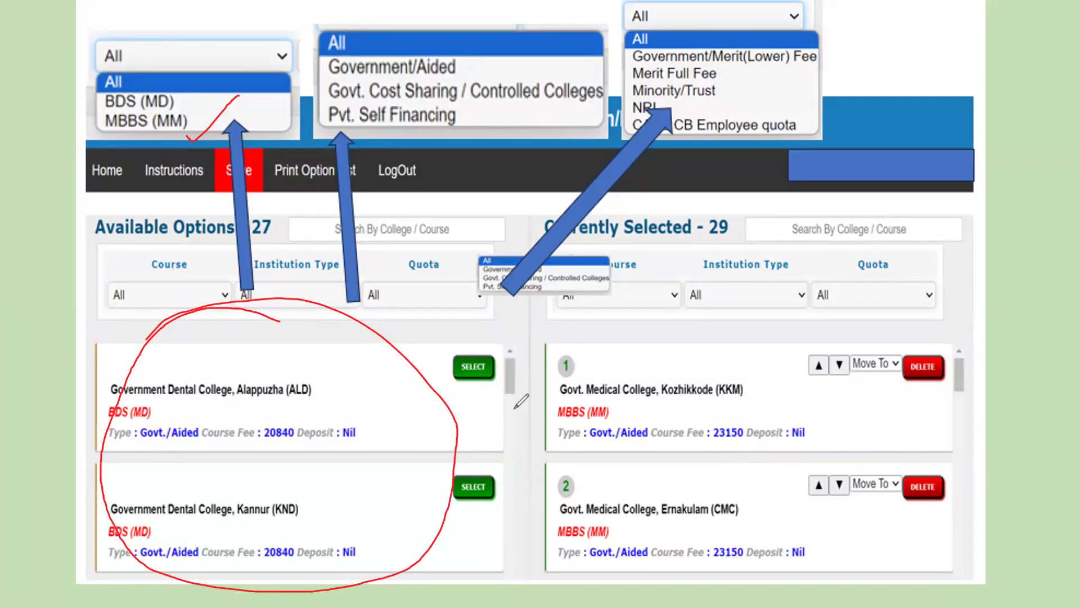
pyautogui.moveTo(718, 225)
pyautogui.mouseDown()
pyautogui.moveTo(710, 243)
pyautogui.moveTo(701, 200)
pyautogui.moveTo(726, 236)
pyautogui.mouseUp()
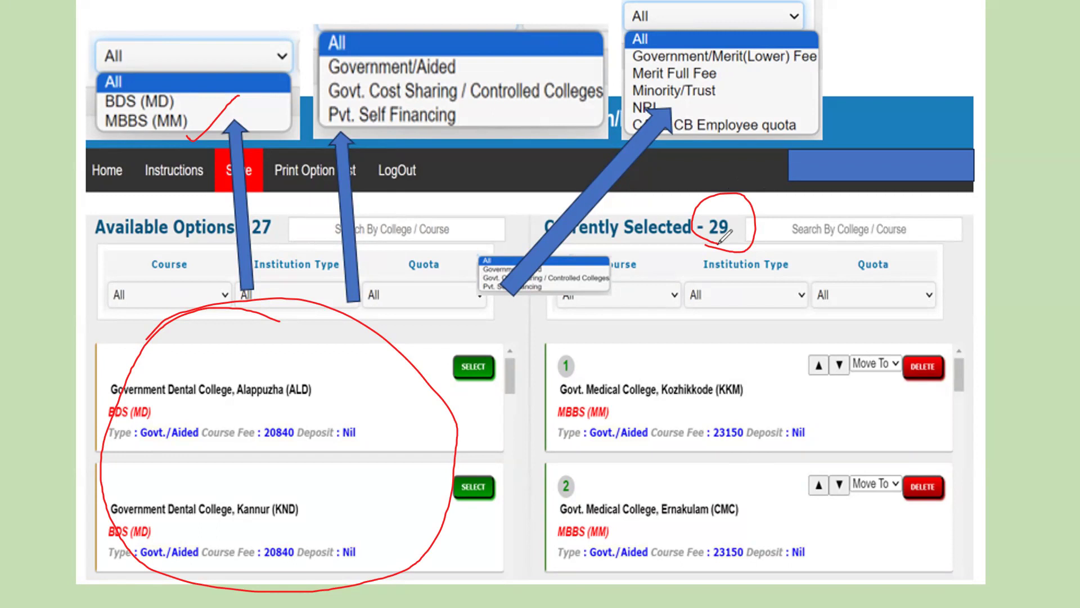
pyautogui.moveTo(717, 245)
pyautogui.mouseDown()
pyautogui.moveTo(732, 257)
pyautogui.moveTo(806, 200)
pyautogui.mouseUp()
# Step: On the Available Options - 1 slide, tick the fee and Nil deposit, mark 29, and underline both 23150 fees
pyautogui.press('Right')
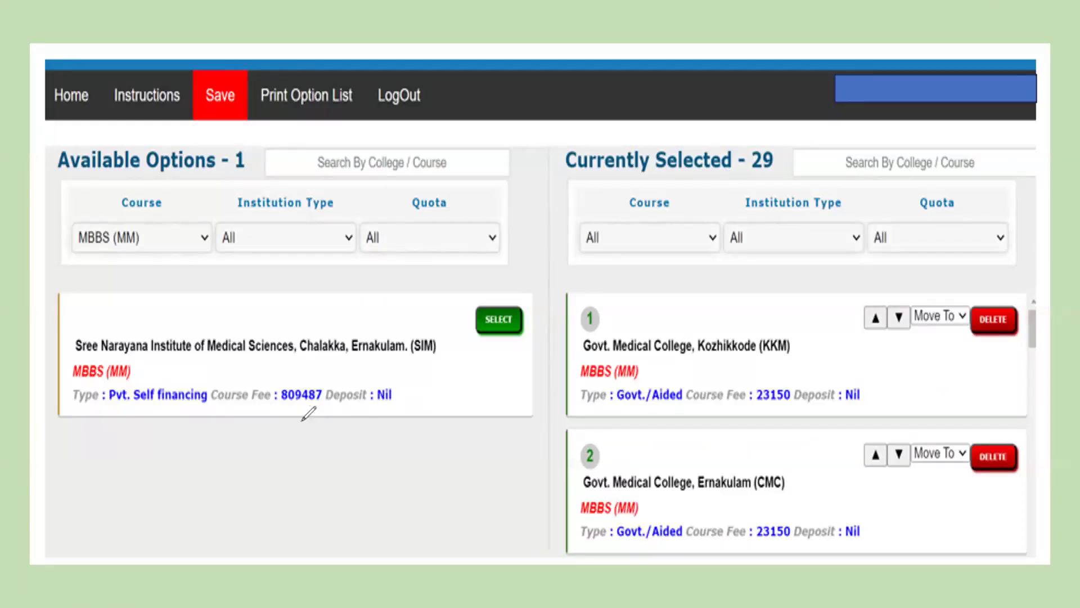
pyautogui.moveTo(299, 420)
pyautogui.mouseDown()
pyautogui.moveTo(342, 413)
pyautogui.moveTo(395, 371)
pyautogui.mouseUp()
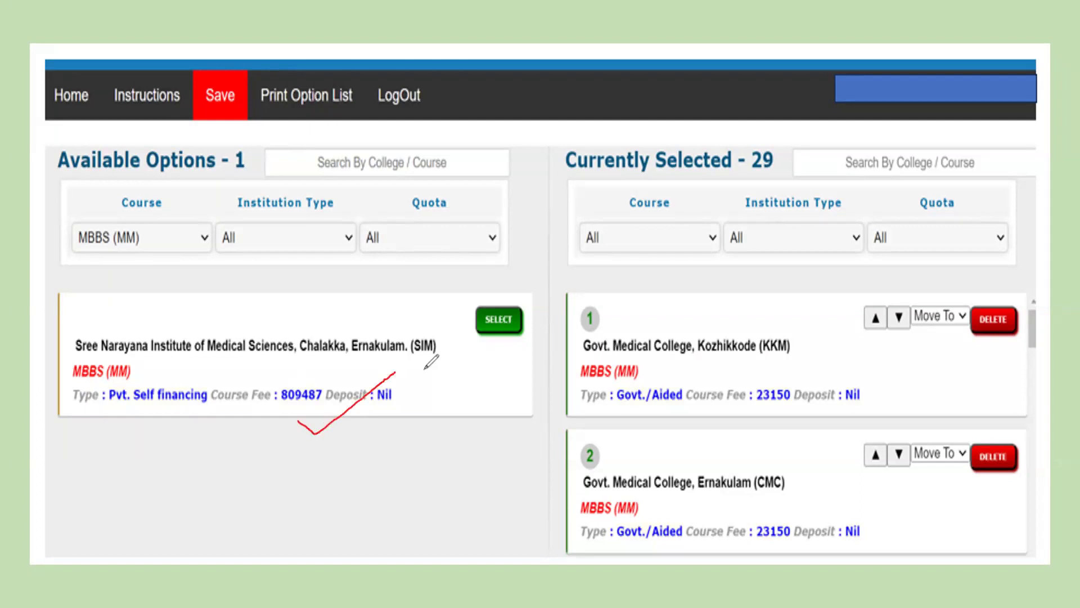
pyautogui.moveTo(748, 191)
pyautogui.mouseDown()
pyautogui.moveTo(772, 187)
pyautogui.moveTo(776, 145)
pyautogui.moveTo(732, 179)
pyautogui.moveTo(756, 190)
pyautogui.mouseUp()
pyautogui.moveTo(759, 412); pyautogui.dragTo(797, 411)
pyautogui.moveTo(747, 544); pyautogui.dragTo(791, 547)
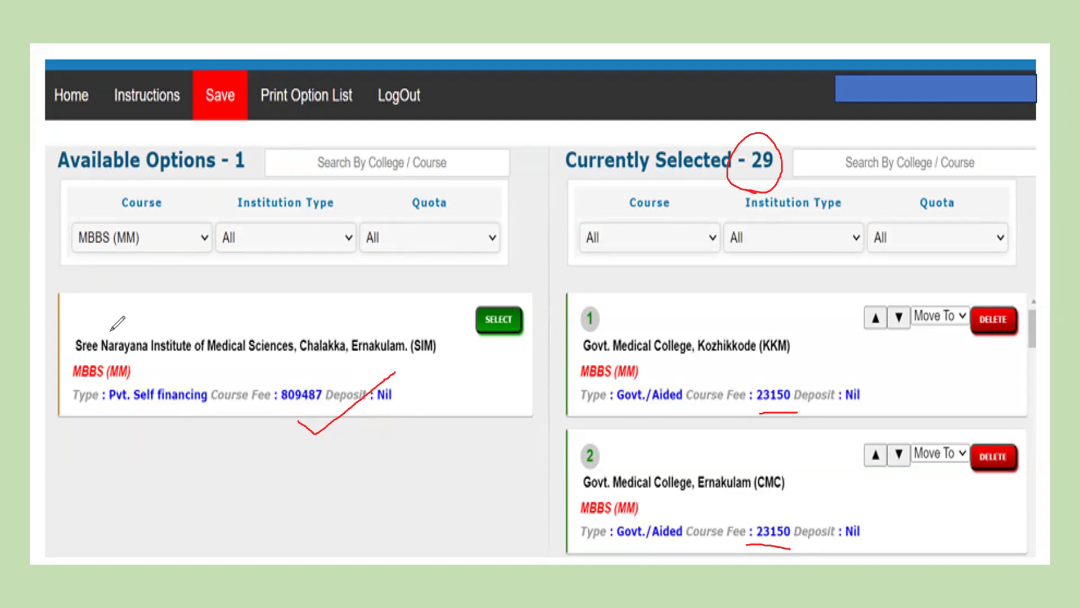
# Step: Tick the SIM college, circle its SELECT and card 2's DELETE, and arrow the CMC card leftward
pyautogui.moveTo(82, 332); pyautogui.dragTo(122, 297)
pyautogui.moveTo(491, 344)
pyautogui.mouseDown()
pyautogui.moveTo(535, 318)
pyautogui.moveTo(472, 293)
pyautogui.moveTo(513, 362)
pyautogui.mouseUp()
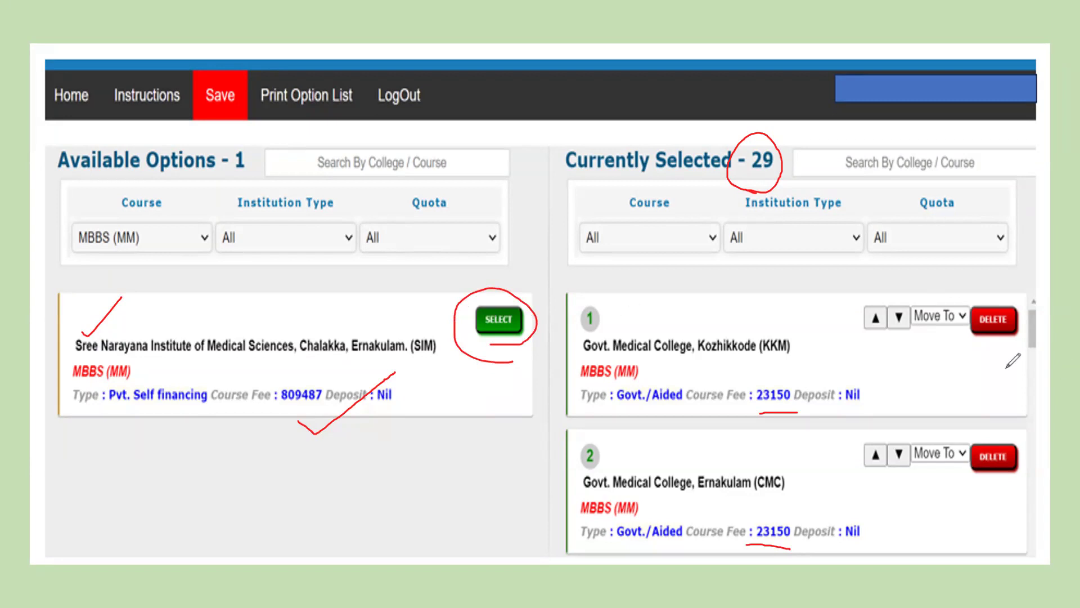
pyautogui.moveTo(1016, 415)
pyautogui.mouseDown()
pyautogui.moveTo(965, 433)
pyautogui.moveTo(1019, 483)
pyautogui.moveTo(1007, 420)
pyautogui.mouseUp()
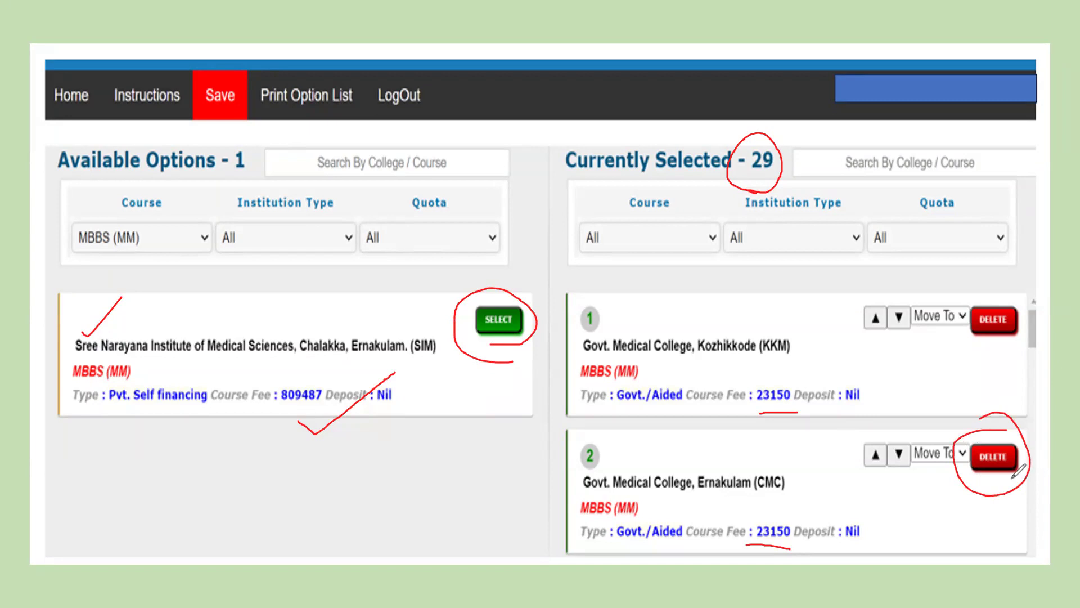
pyautogui.moveTo(763, 491)
pyautogui.mouseDown()
pyautogui.moveTo(647, 448)
pyautogui.moveTo(457, 453)
pyautogui.moveTo(465, 470)
pyautogui.mouseUp()
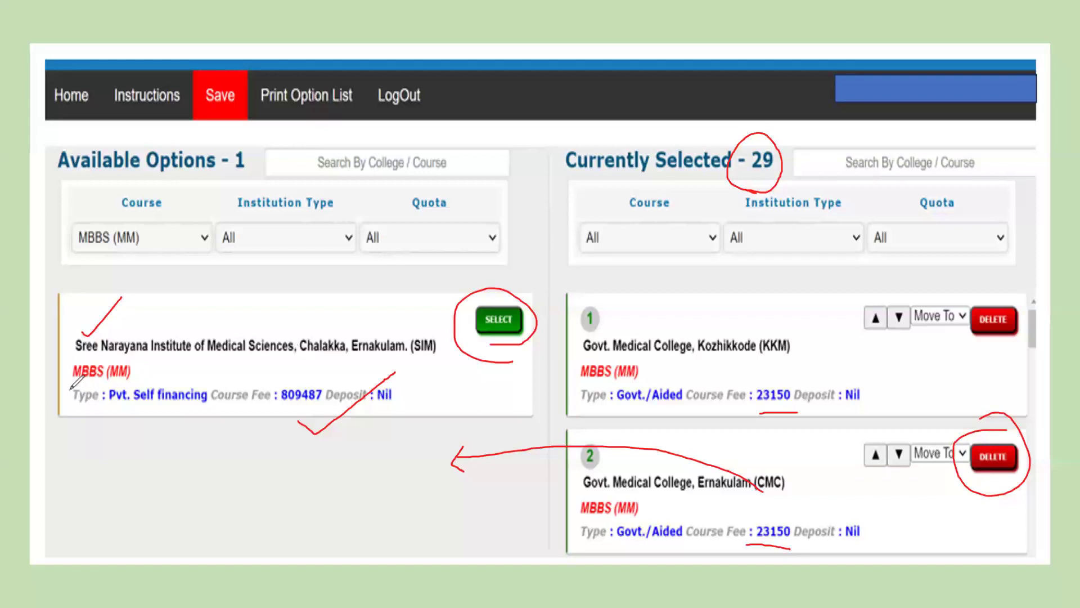
# Step: Clear the ink, then mark card 1's move-up arrow and card links, tick Save, underline Print Option List
pyautogui.press('e')
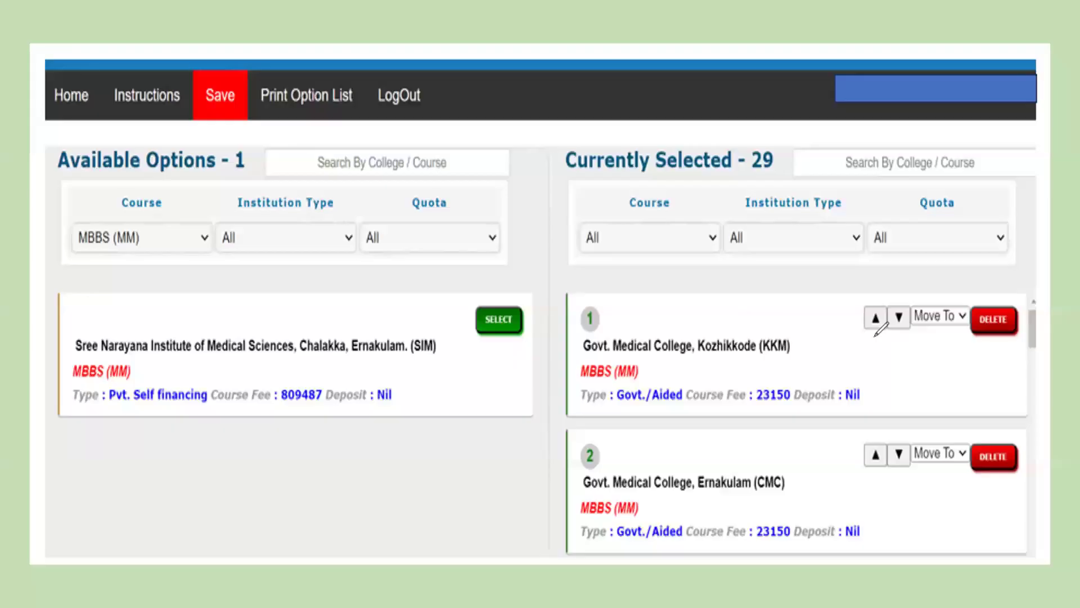
pyautogui.moveTo(874, 338)
pyautogui.mouseDown()
pyautogui.moveTo(876, 363)
pyautogui.moveTo(915, 367)
pyautogui.moveTo(879, 340)
pyautogui.moveTo(889, 344)
pyautogui.mouseUp()
pyautogui.hotkey('ctrl', 'z')
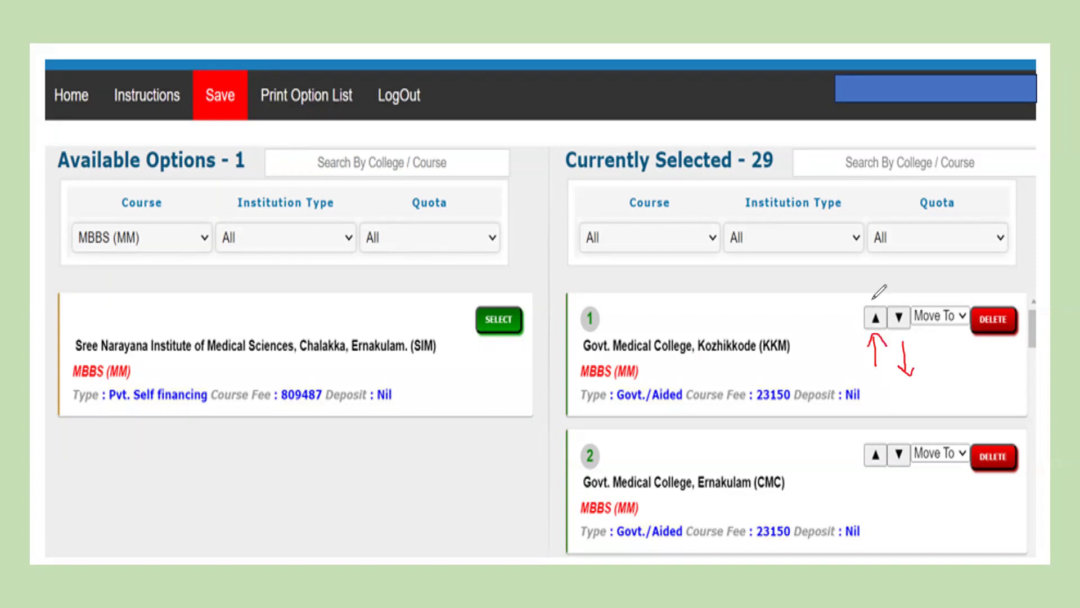
pyautogui.moveTo(870, 294)
pyautogui.mouseDown()
pyautogui.moveTo(885, 328)
pyautogui.moveTo(867, 299)
pyautogui.mouseUp()
pyautogui.moveTo(844, 389); pyautogui.dragTo(850, 505)
pyautogui.moveTo(796, 342); pyautogui.dragTo(810, 522)
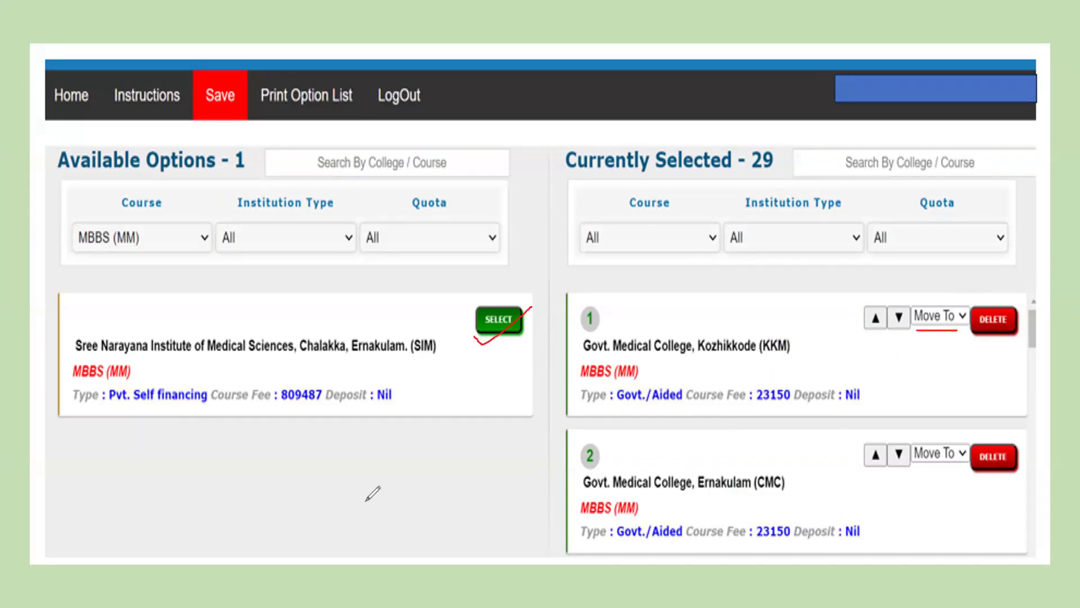
pyautogui.moveTo(201, 131)
pyautogui.mouseDown()
pyautogui.moveTo(210, 138)
pyautogui.moveTo(256, 113)
pyautogui.mouseUp()
pyautogui.moveTo(267, 111); pyautogui.dragTo(369, 113)
# Step: Circle the 29 selected count, undo a circle around the available count, then clear all ink
pyautogui.moveTo(758, 175)
pyautogui.mouseDown()
pyautogui.moveTo(793, 165)
pyautogui.moveTo(764, 137)
pyautogui.moveTo(760, 168)
pyautogui.moveTo(817, 140)
pyautogui.mouseUp()
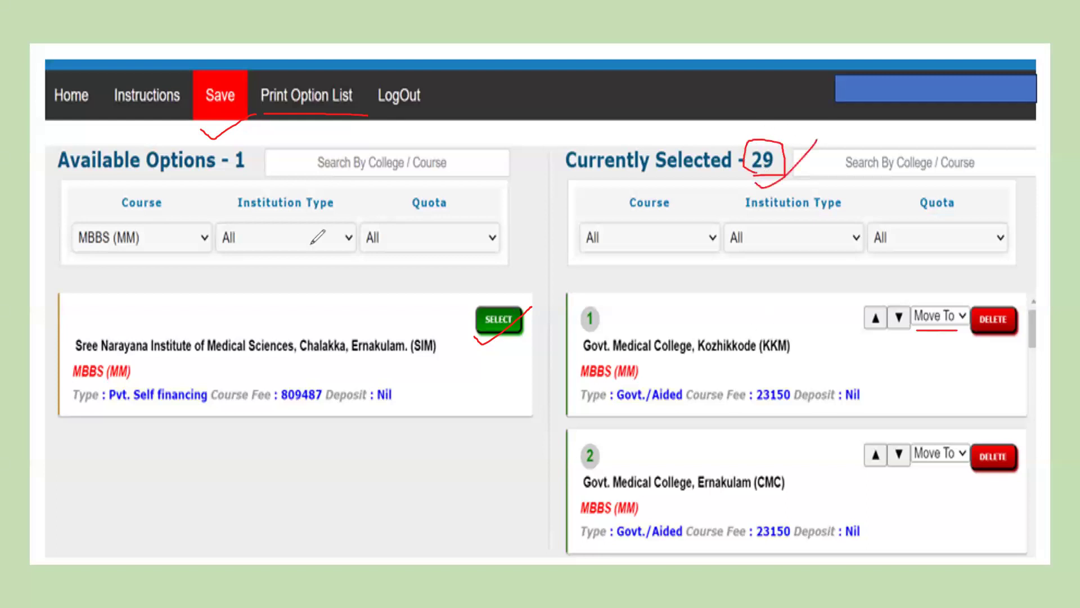
pyautogui.moveTo(242, 181)
pyautogui.mouseDown()
pyautogui.moveTo(251, 148)
pyautogui.moveTo(231, 181)
pyautogui.moveTo(358, 293)
pyautogui.mouseUp()
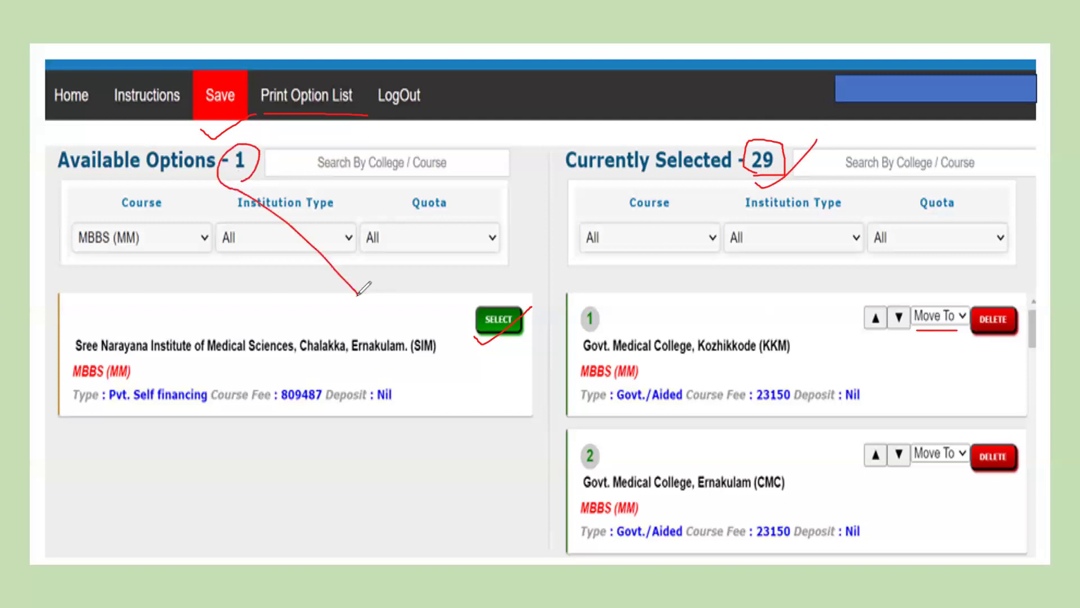
pyautogui.hotkey('ctrl', 'z')
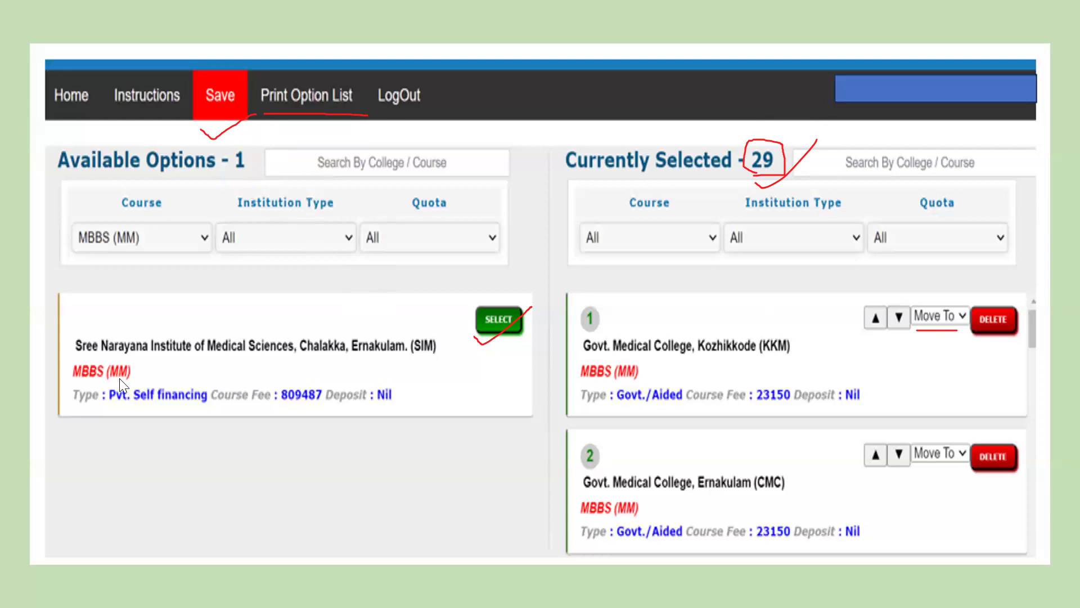
pyautogui.press('e')
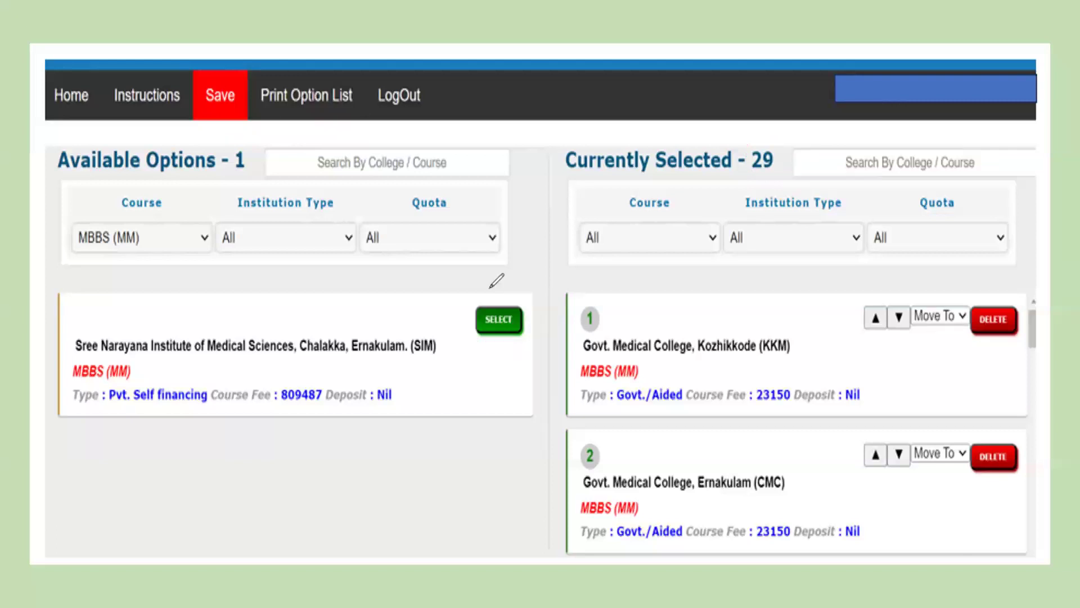
# Step: Mark the Institution Type filter and SIM card, then move on to the slide showing SIM as choice 30
pyautogui.moveTo(177, 262); pyautogui.dragTo(234, 243)
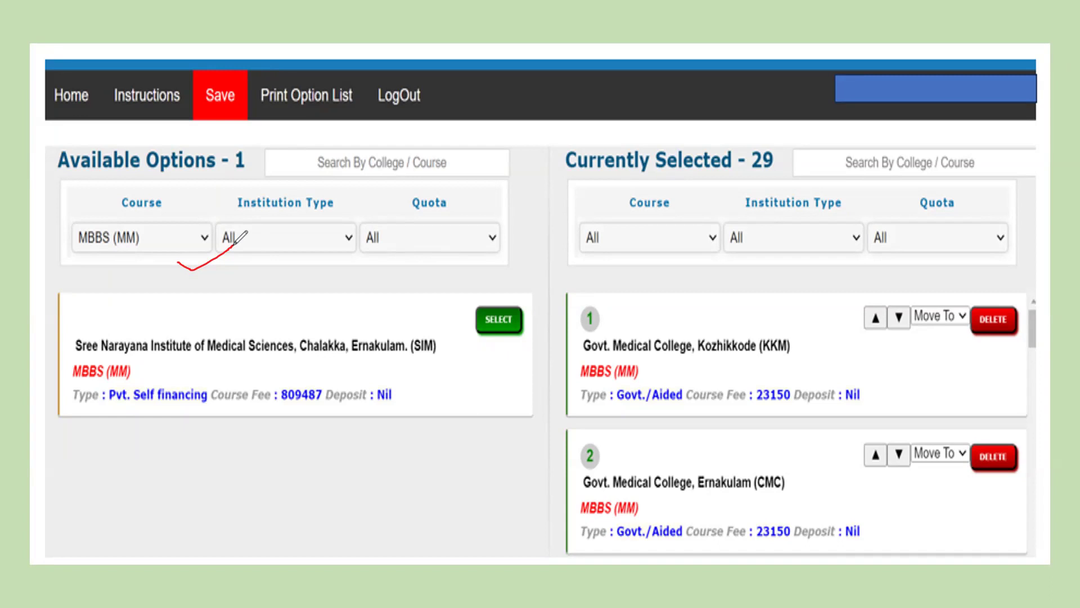
pyautogui.moveTo(295, 252)
pyautogui.mouseDown()
pyautogui.moveTo(94, 448)
pyautogui.moveTo(395, 509)
pyautogui.moveTo(295, 236)
pyautogui.moveTo(241, 253)
pyautogui.mouseUp()
pyautogui.click(502, 402)
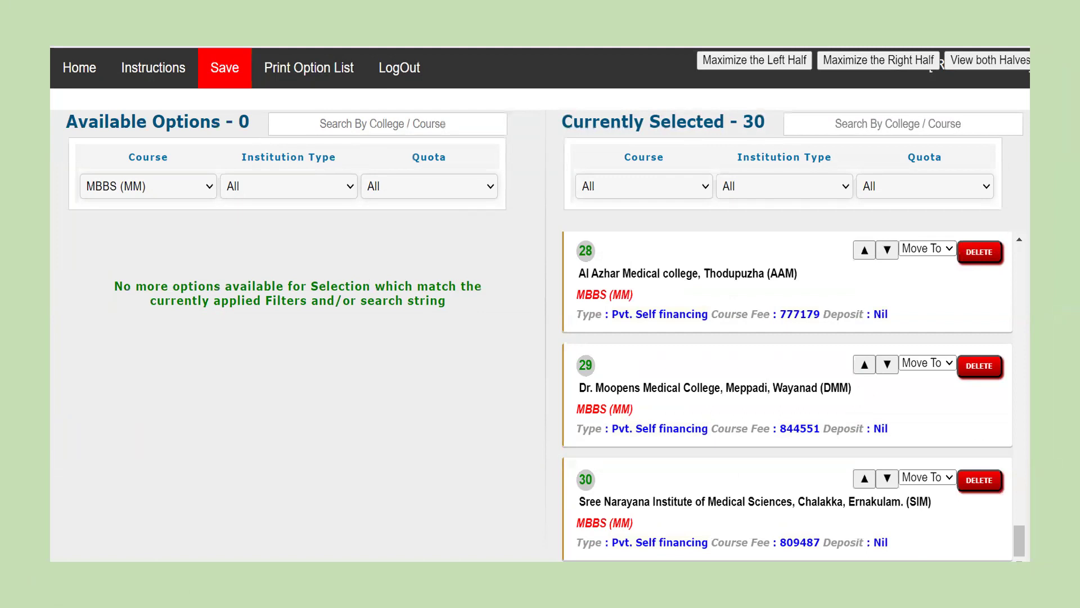
# Step: Move ahead to the Priority of List of Colleges table starting with JMC Thrissur
pyautogui.click(456, 406)
pyautogui.click(453, 401)
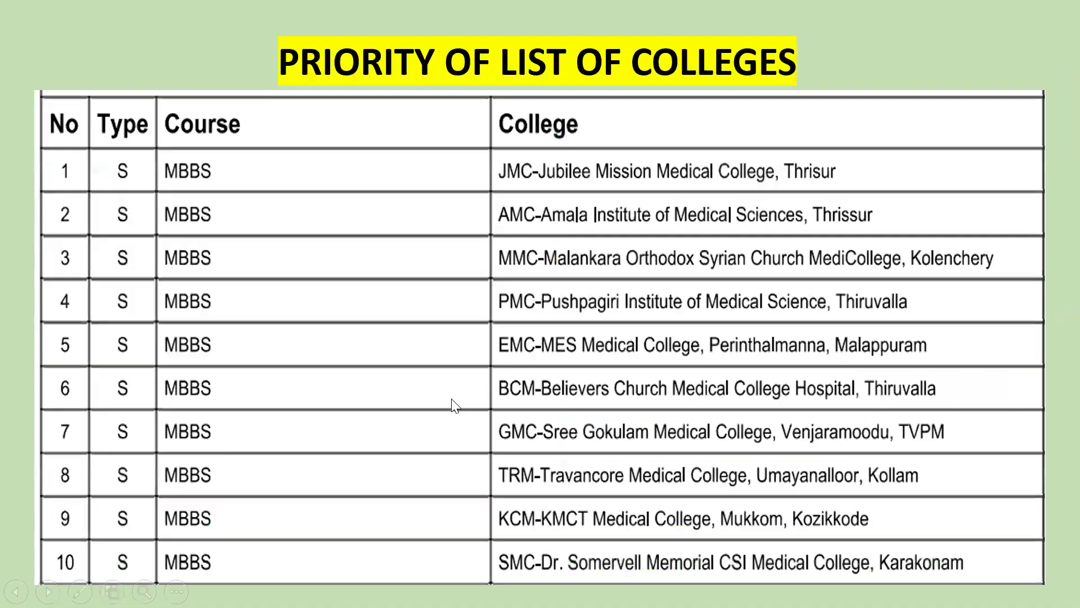